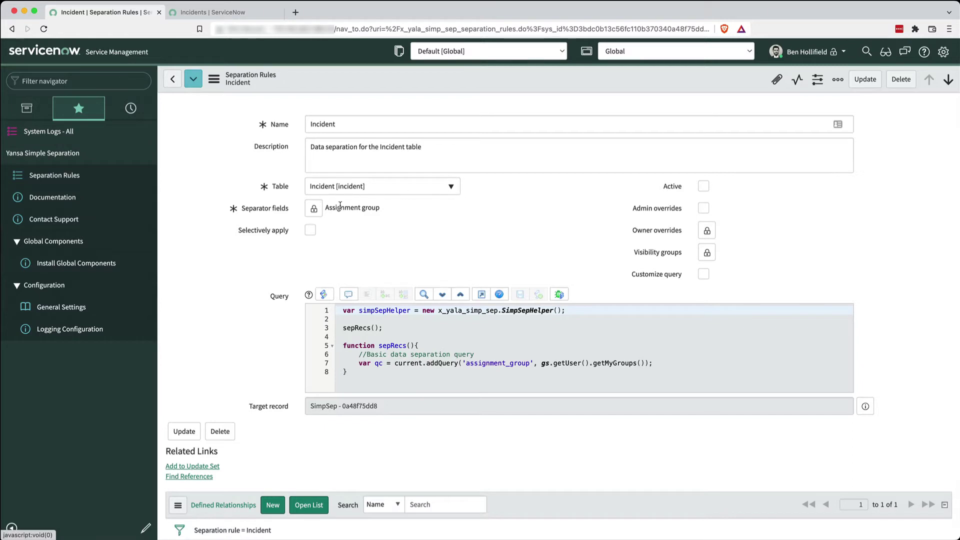
Activate the Incident separation rule, save it, and highlight its Assignment group separator value
{"action": "left_click", "coordinate": [704, 187]}
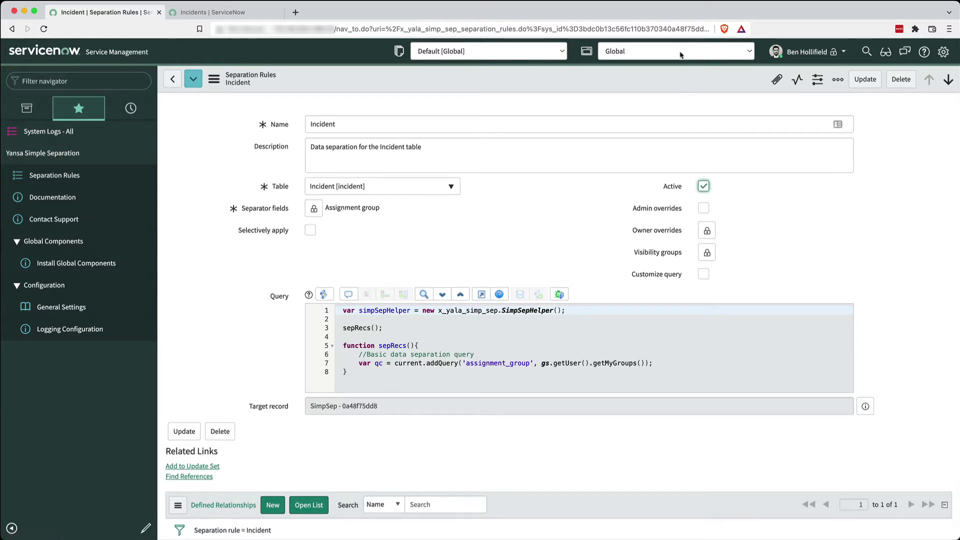
{"action": "right_click", "coordinate": [679, 83]}
{"action": "left_click", "coordinate": [700, 89]}
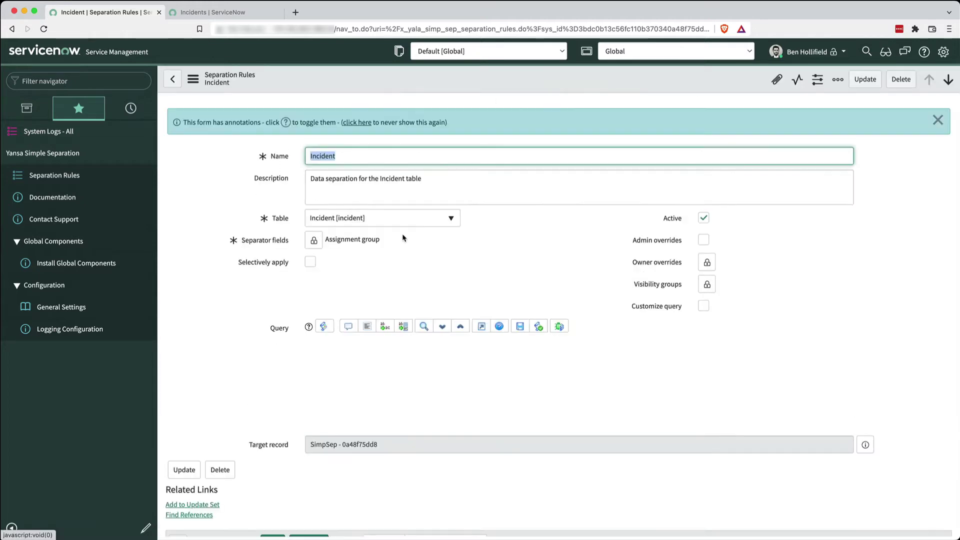
{"action": "left_click_drag", "start_coordinate": [378, 242], "coordinate": [323, 240]}
{"action": "left_click", "coordinate": [436, 260]}
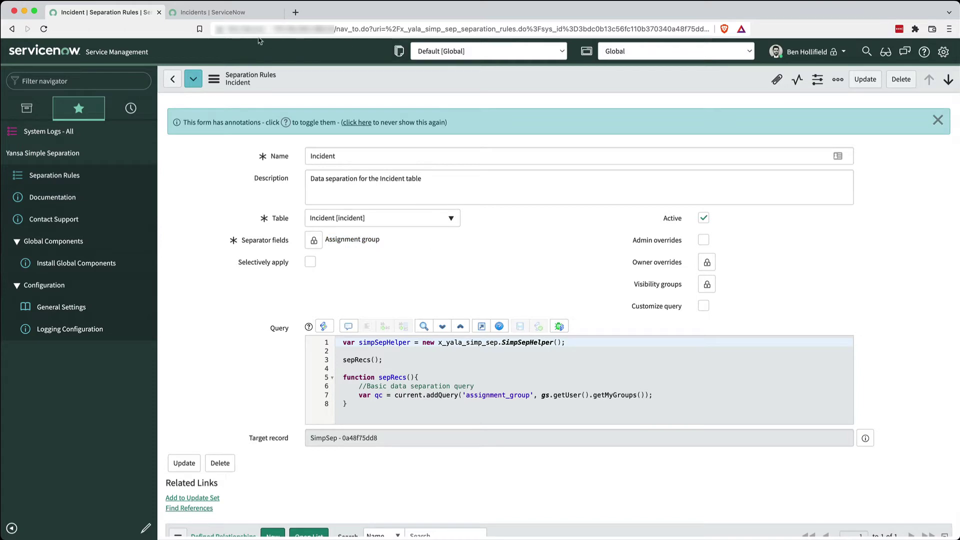
Reload the All Incidents list, now 15 records instead of 67, then go back to the rule
{"action": "left_click", "coordinate": [212, 12]}
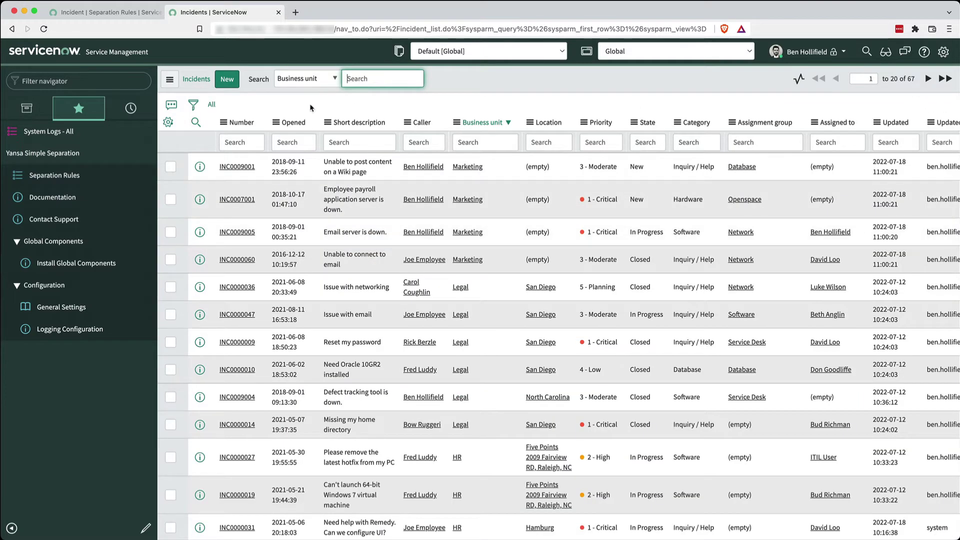
{"action": "left_click", "coordinate": [212, 105]}
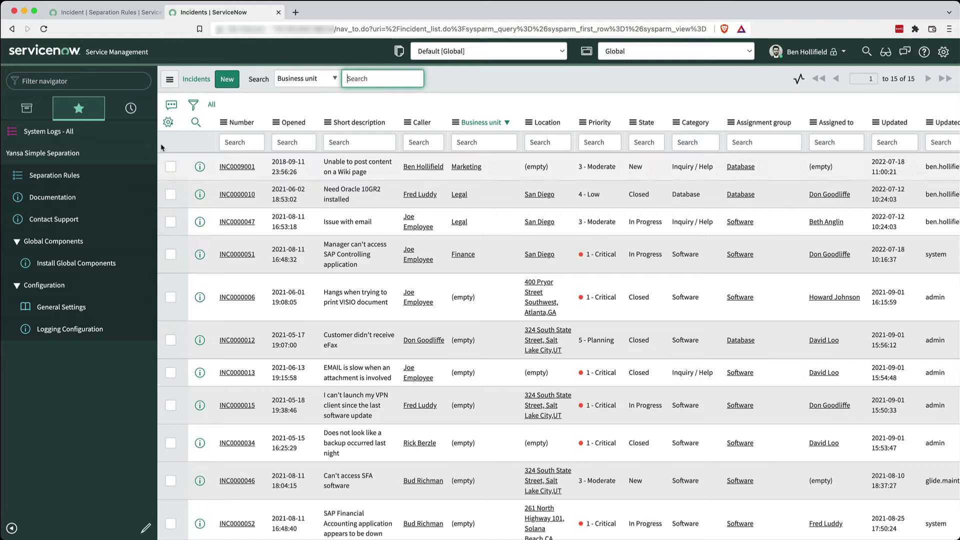
{"action": "left_click", "coordinate": [105, 14]}
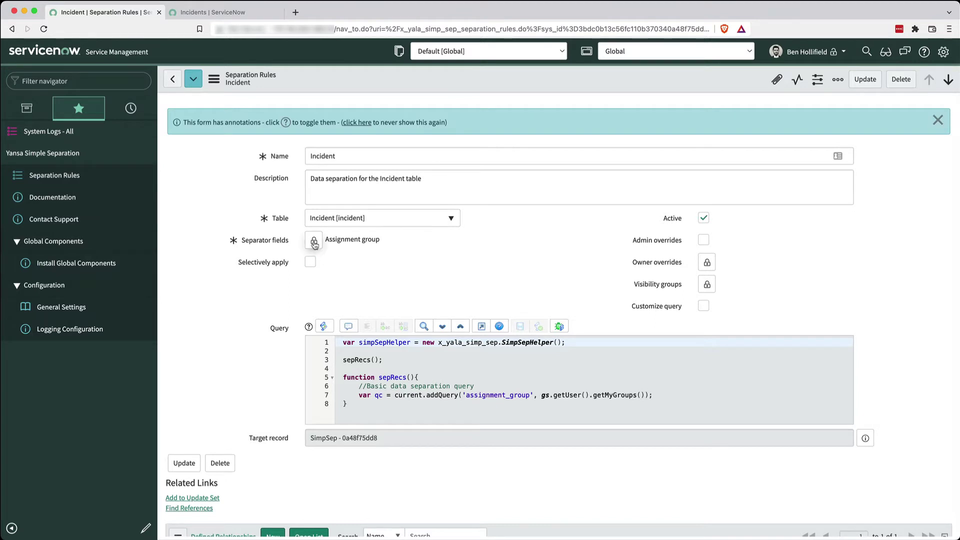
Add Company and Location as separator fields beside Assignment group and save the Incident rule
{"action": "left_click", "coordinate": [313, 243]}
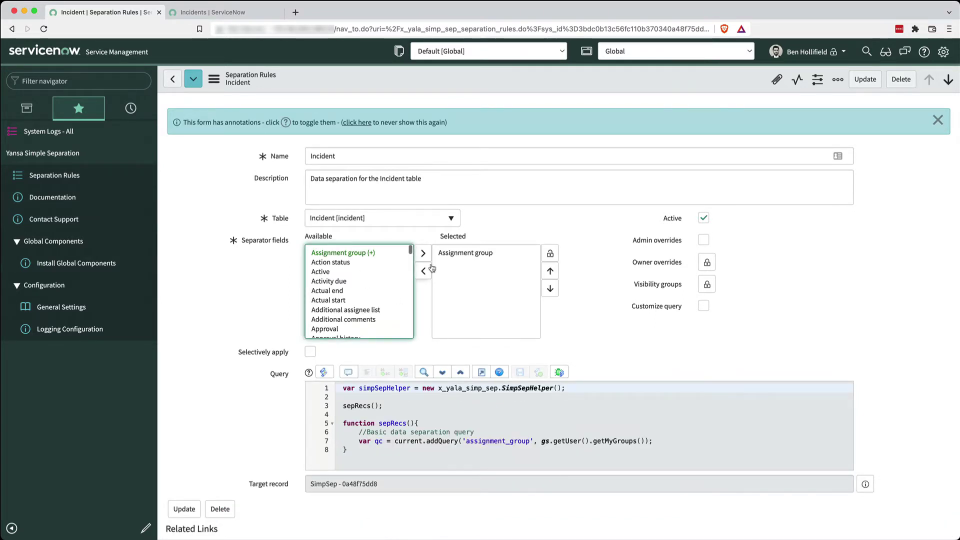
{"action": "scroll", "coordinate": [365, 288], "scroll_direction": "down", "scroll_amount": 5}
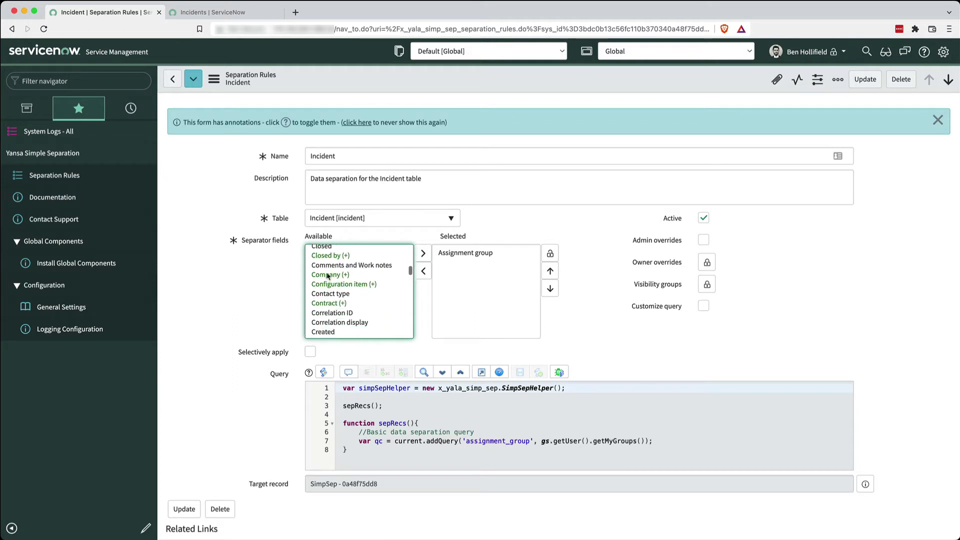
{"action": "double_click", "coordinate": [329, 275]}
{"action": "scroll", "coordinate": [373, 279], "scroll_direction": "down", "scroll_amount": 3}
{"action": "scroll", "coordinate": [372, 279], "scroll_direction": "down", "scroll_amount": 5}
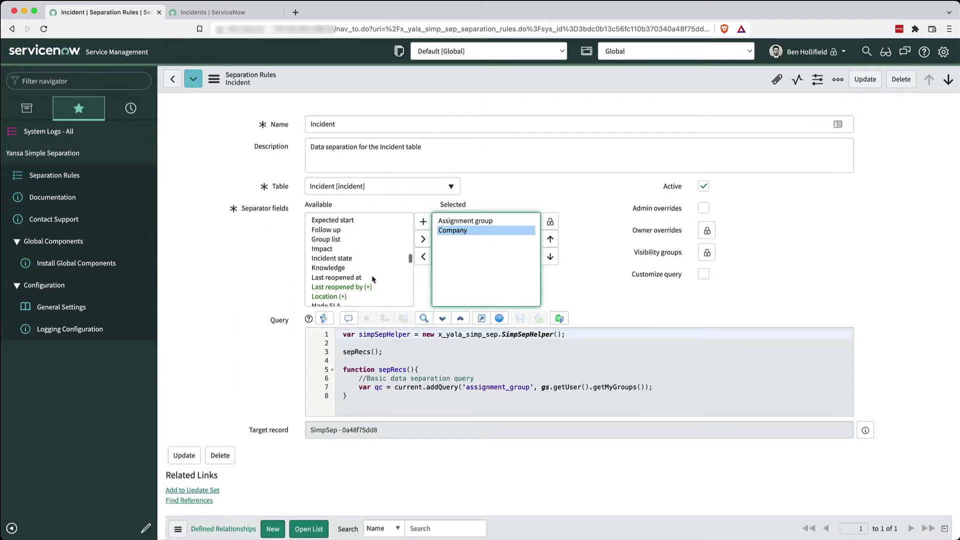
{"action": "double_click", "coordinate": [323, 257]}
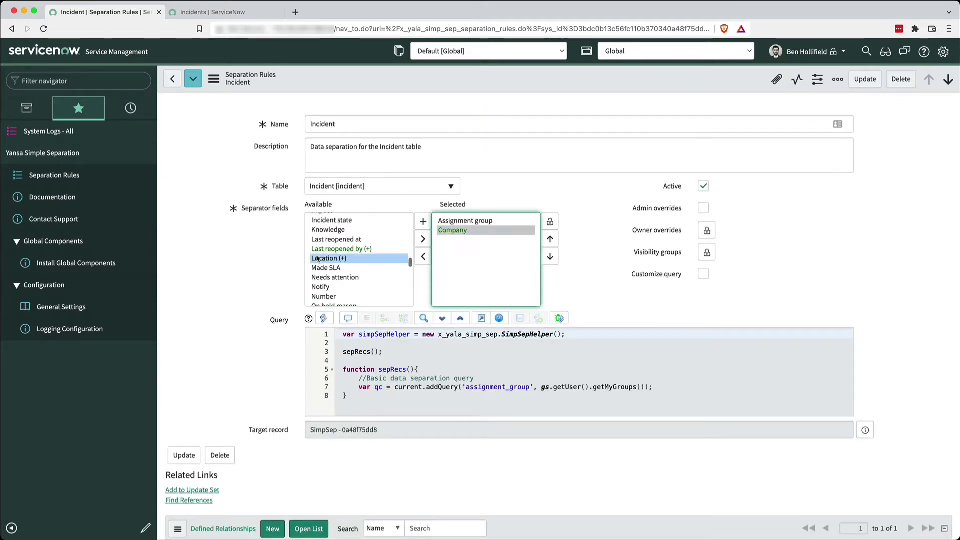
{"action": "right_click", "coordinate": [479, 82]}
{"action": "left_click", "coordinate": [494, 92]}
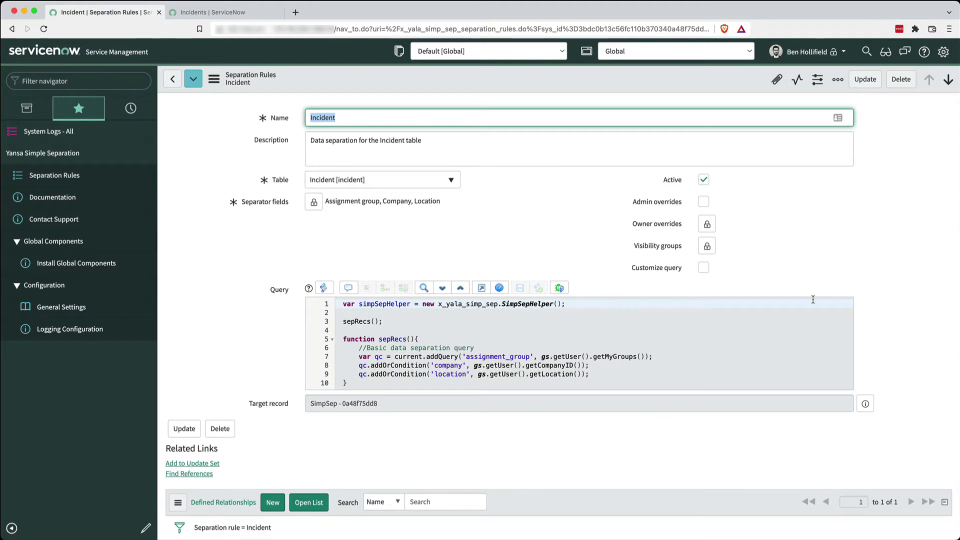
{"action": "scroll", "coordinate": [375, 225], "scroll_direction": "up", "scroll_amount": 1}
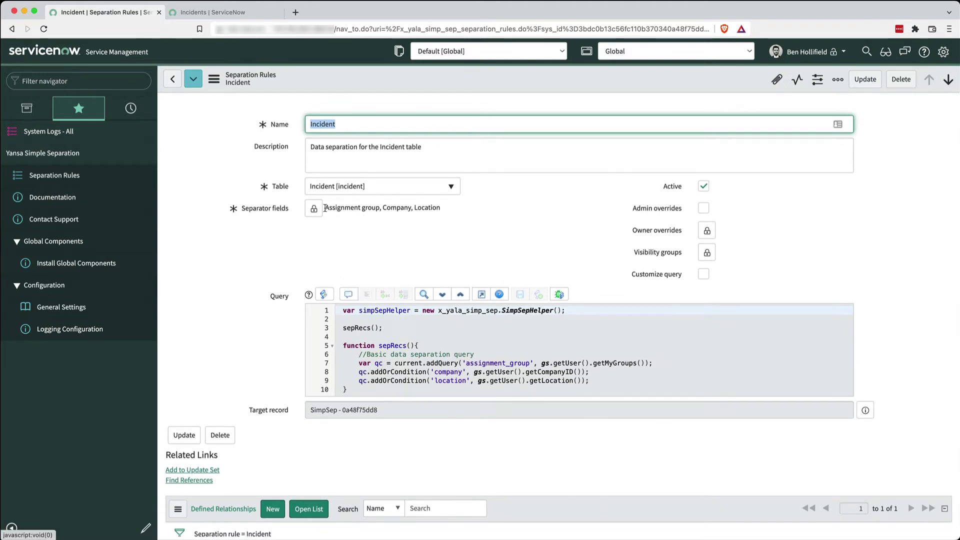
Remove Company and Location from the separator fields, leaving only Assignment group
{"action": "left_click", "coordinate": [314, 209]}
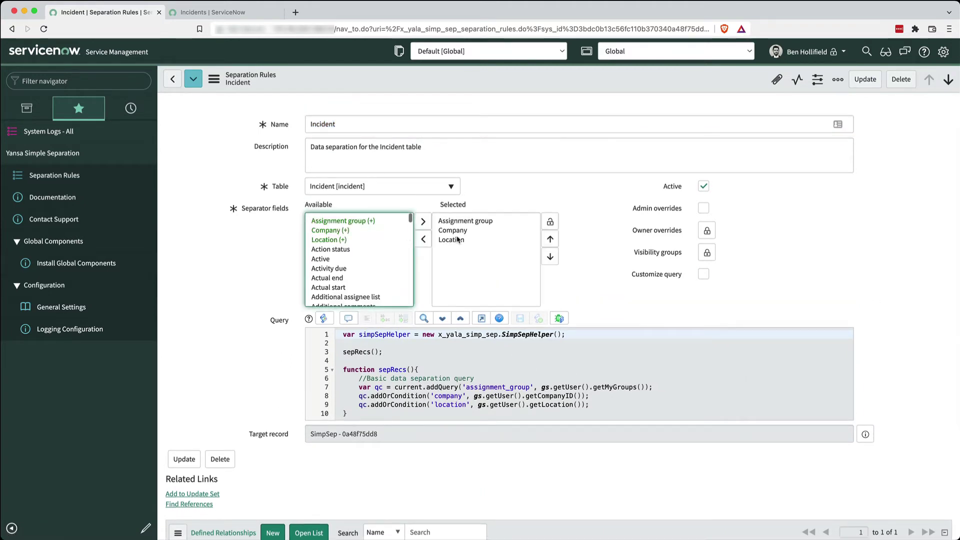
{"action": "left_click", "coordinate": [460, 231]}
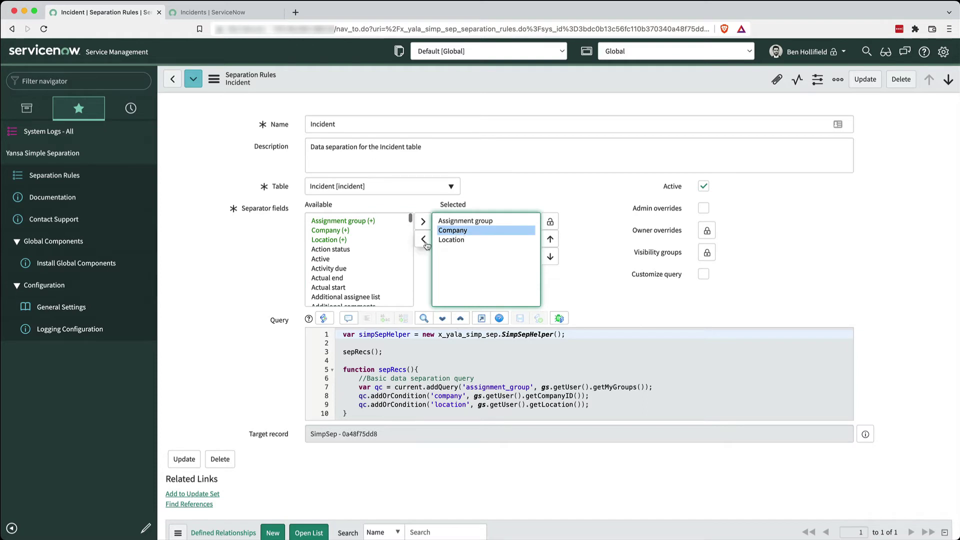
{"action": "left_click", "coordinate": [423, 239]}
{"action": "left_click", "coordinate": [450, 229]}
{"action": "left_click", "coordinate": [424, 239]}
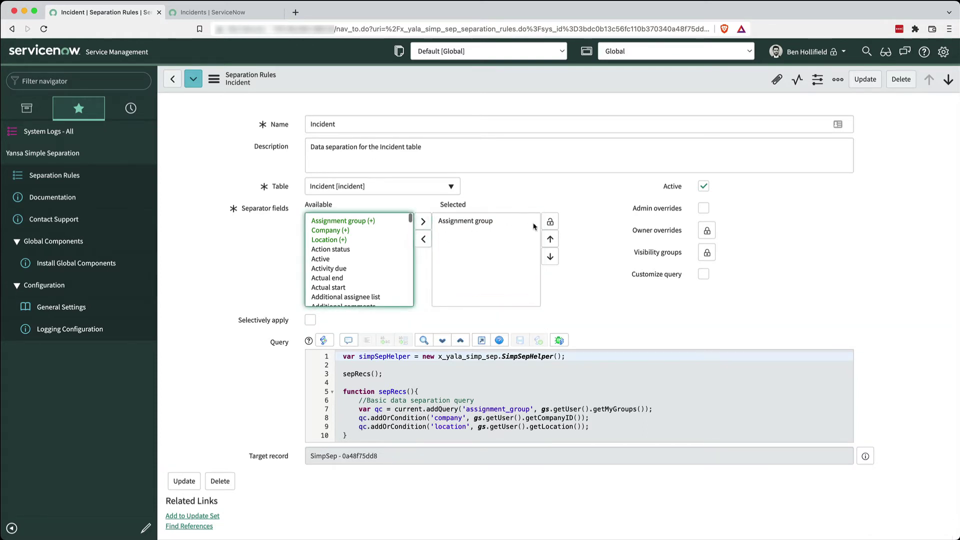
{"action": "left_click", "coordinate": [549, 222]}
Add Caller and Watch list as owner override fields
{"action": "left_click", "coordinate": [715, 233]}
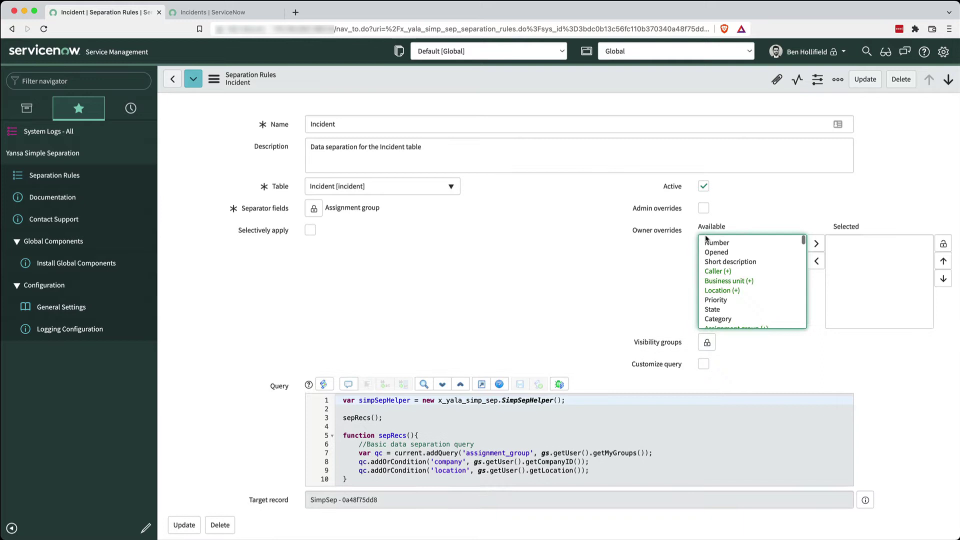
{"action": "left_click", "coordinate": [718, 271]}
{"action": "double_click", "coordinate": [718, 271]}
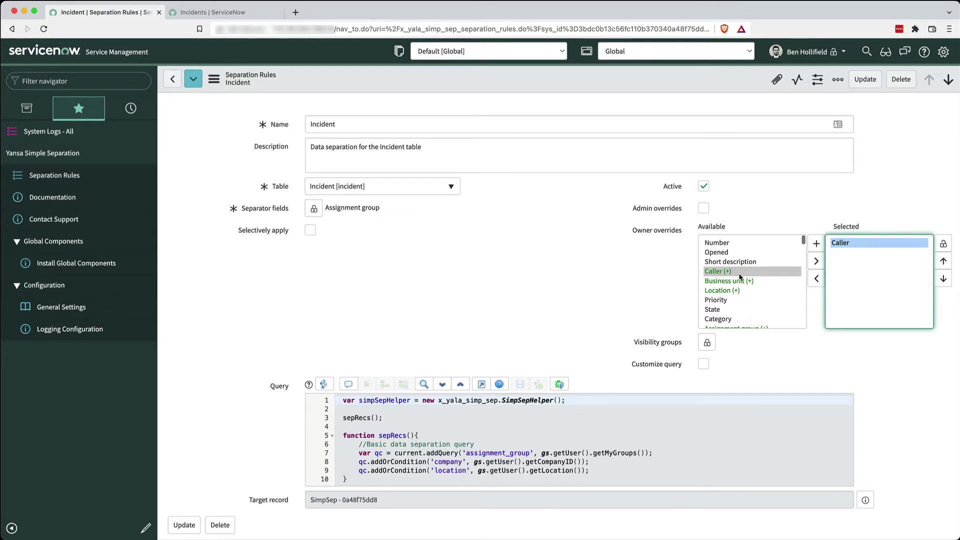
{"action": "scroll", "coordinate": [732, 280], "scroll_direction": "down", "scroll_amount": 20}
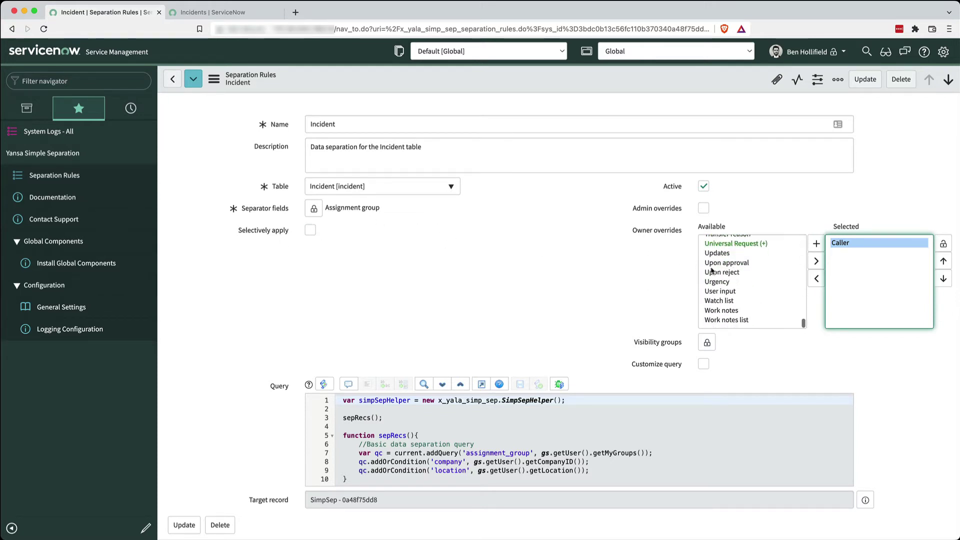
{"action": "double_click", "coordinate": [729, 300]}
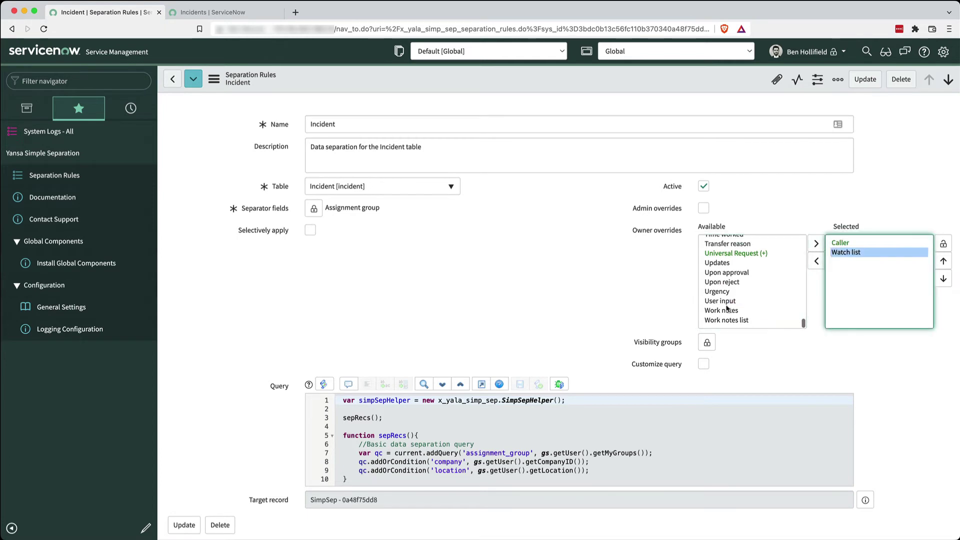
Add Incident Management as a visibility group through the 'in' lookup and save the rule
{"action": "left_click", "coordinate": [706, 342]}
{"action": "type", "text": "incid"}
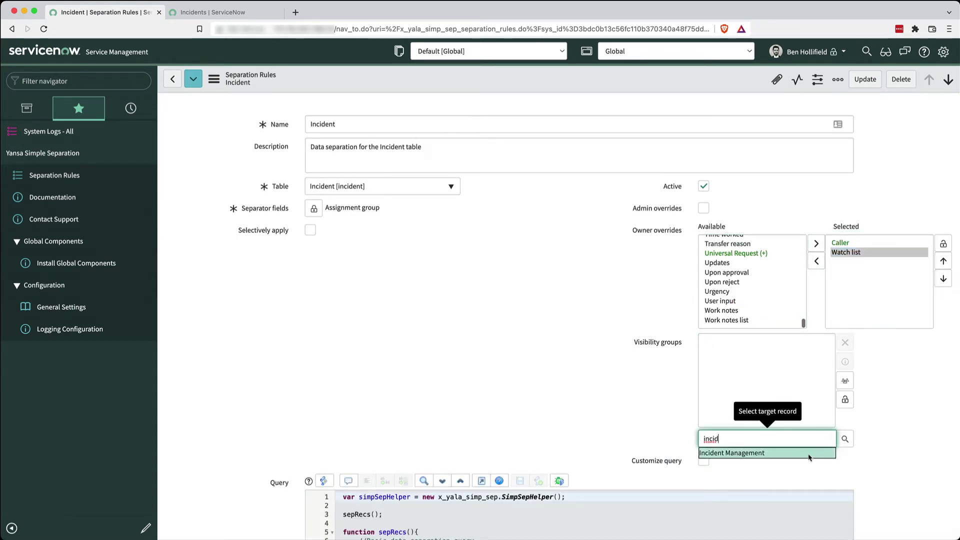
{"action": "left_click", "coordinate": [801, 457]}
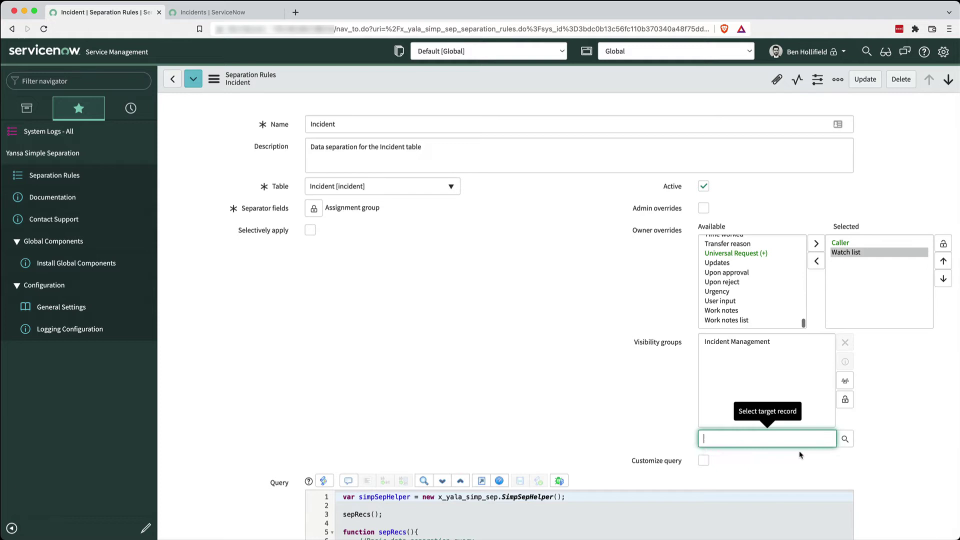
{"action": "left_click", "coordinate": [890, 429]}
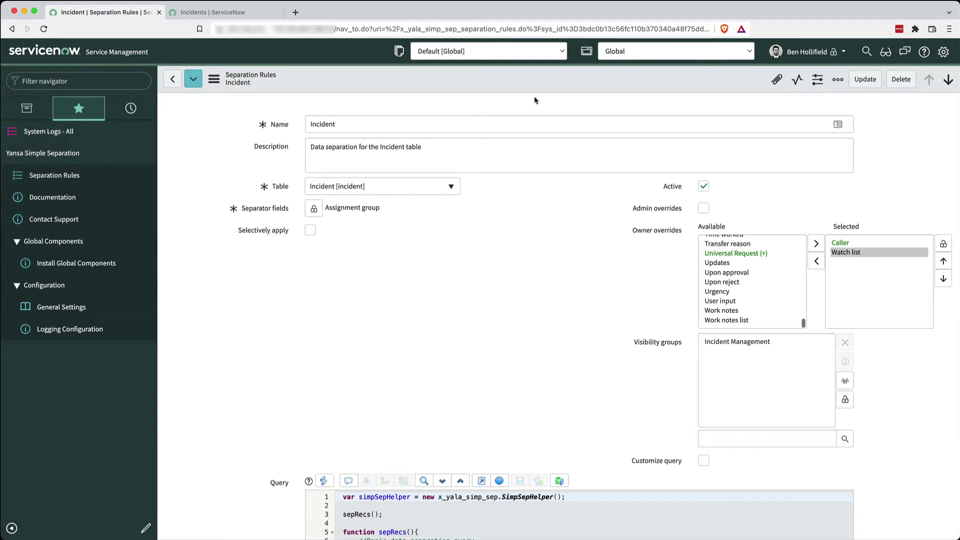
{"action": "right_click", "coordinate": [534, 82]}
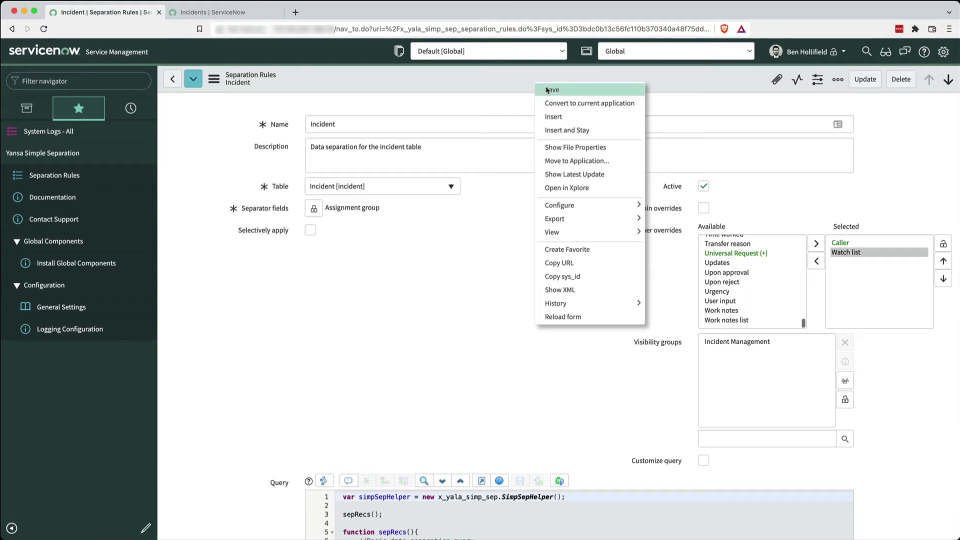
{"action": "left_click", "coordinate": [547, 90]}
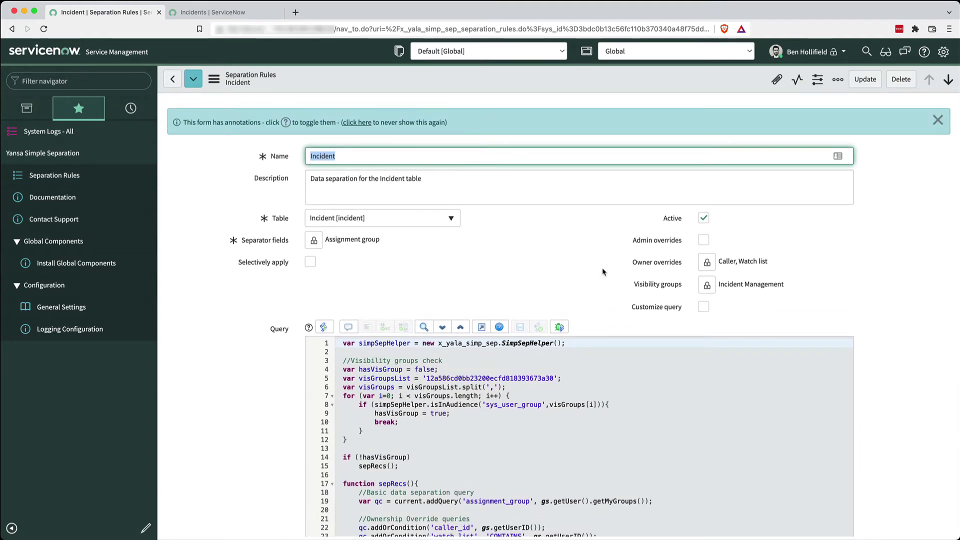
{"action": "left_click", "coordinate": [310, 263]}
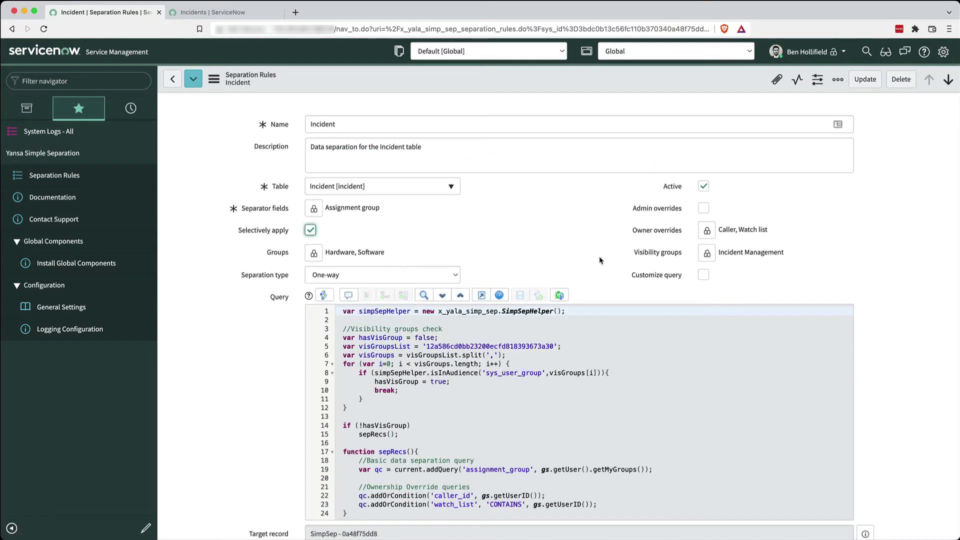
{"action": "left_click_drag", "start_coordinate": [324, 252], "coordinate": [409, 253]}
{"action": "left_click", "coordinate": [408, 253]}
{"action": "left_click", "coordinate": [393, 274]}
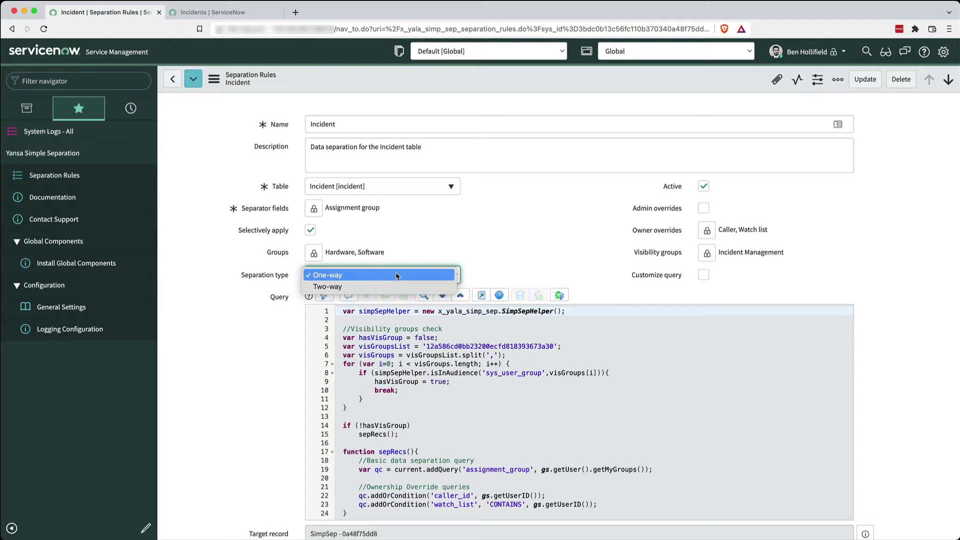
{"action": "left_click", "coordinate": [369, 285]}
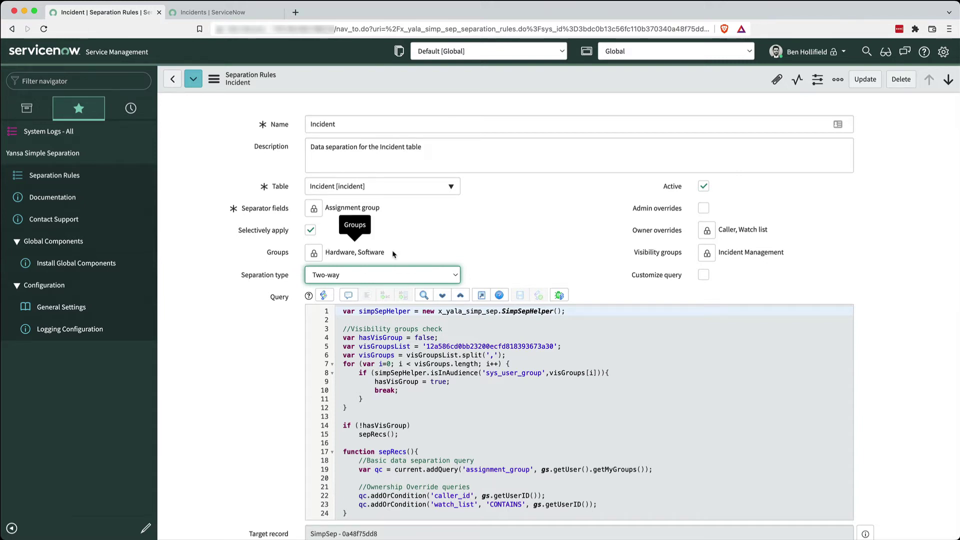
{"action": "left_click", "coordinate": [429, 274]}
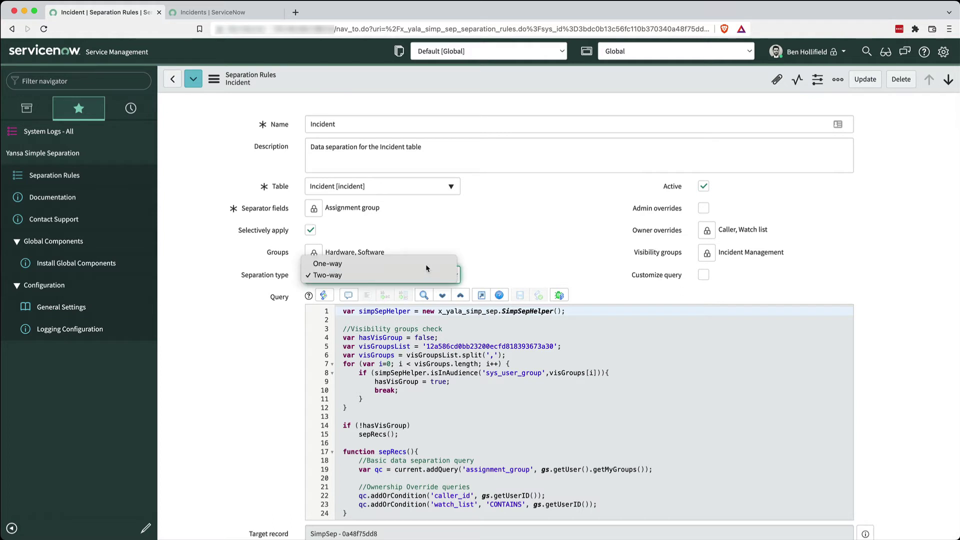
{"action": "left_click", "coordinate": [427, 264]}
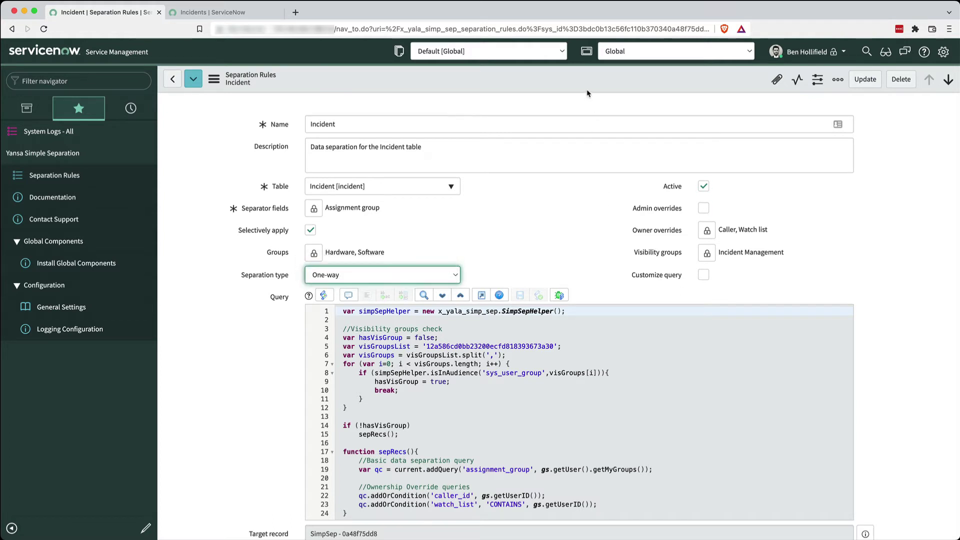
Turn off selective application, save the rule, and scroll to the userBusinessUnit defined relationship
{"action": "left_click", "coordinate": [309, 230]}
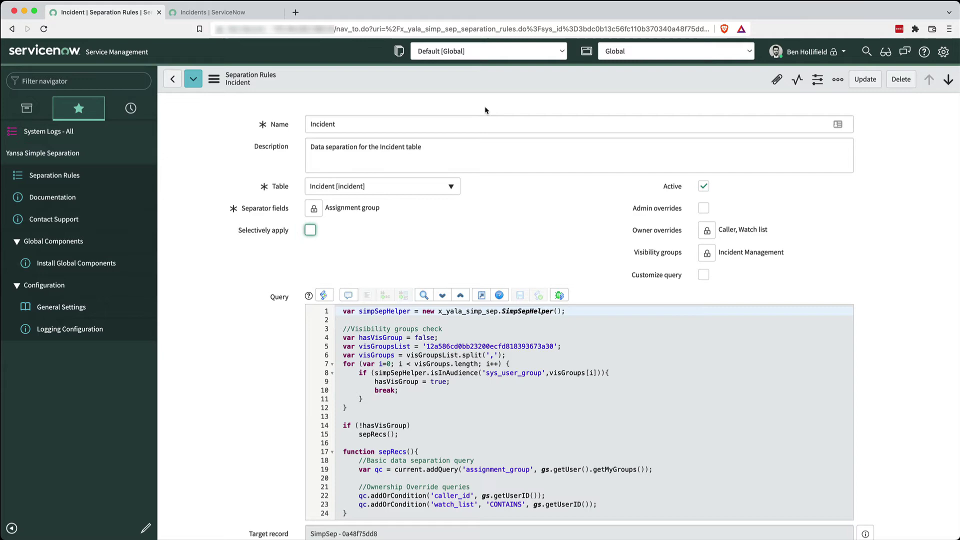
{"action": "right_click", "coordinate": [520, 79]}
{"action": "left_click", "coordinate": [531, 86]}
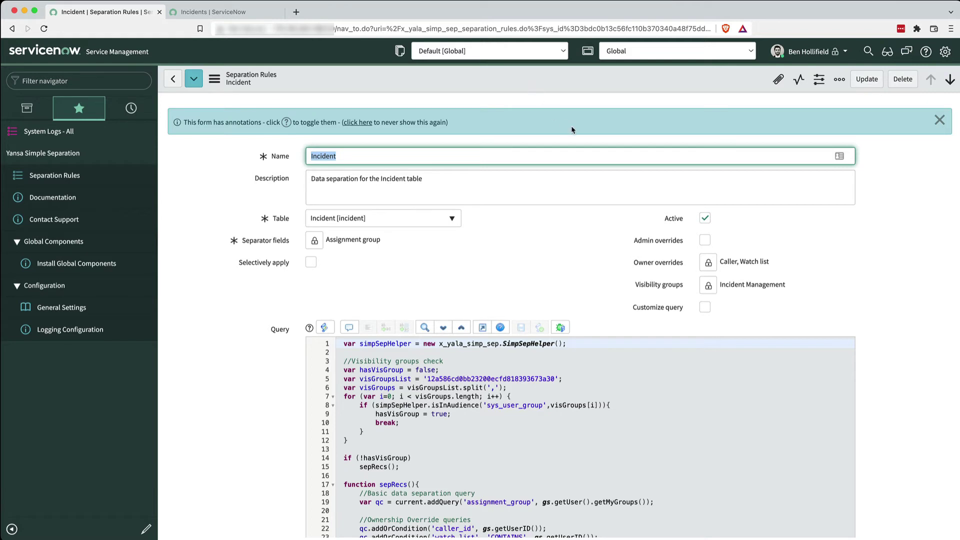
{"action": "scroll", "coordinate": [572, 129], "scroll_direction": "down", "scroll_amount": 5}
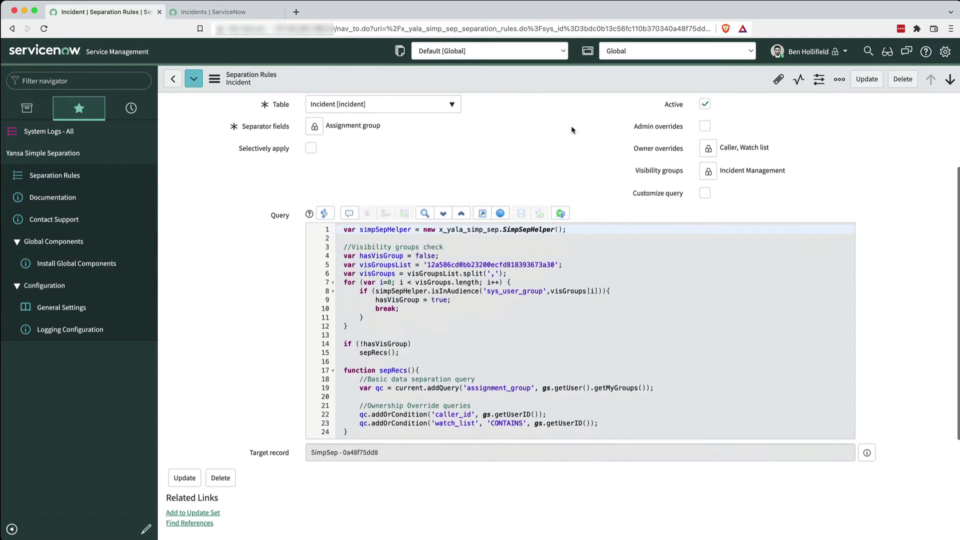
{"action": "scroll", "coordinate": [571, 126], "scroll_direction": "down", "scroll_amount": 1}
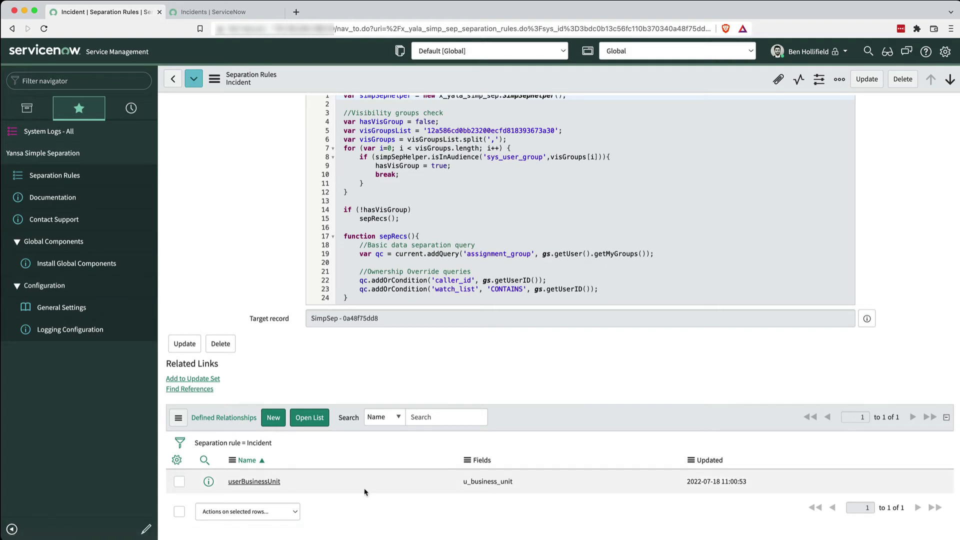
{"action": "left_click", "coordinate": [255, 484]}
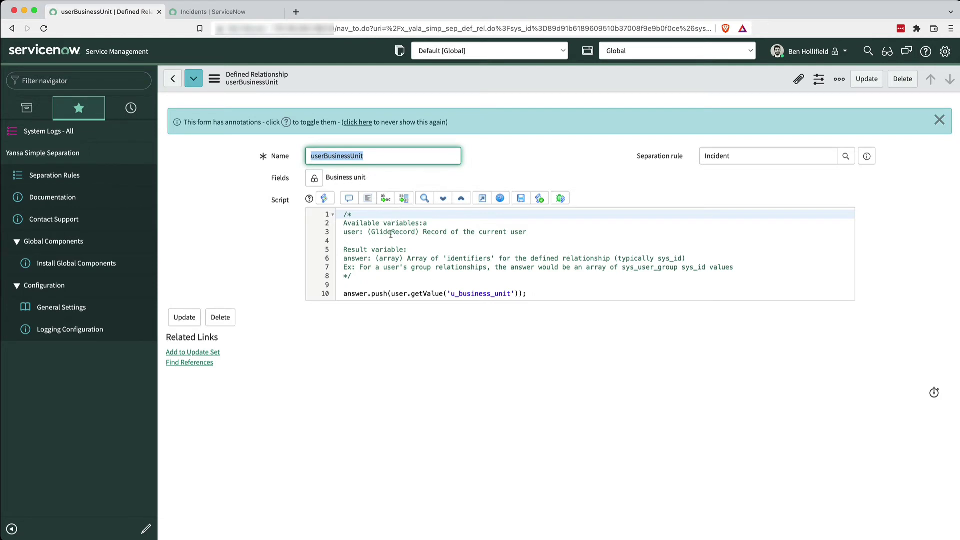
{"action": "double_click", "coordinate": [353, 232]}
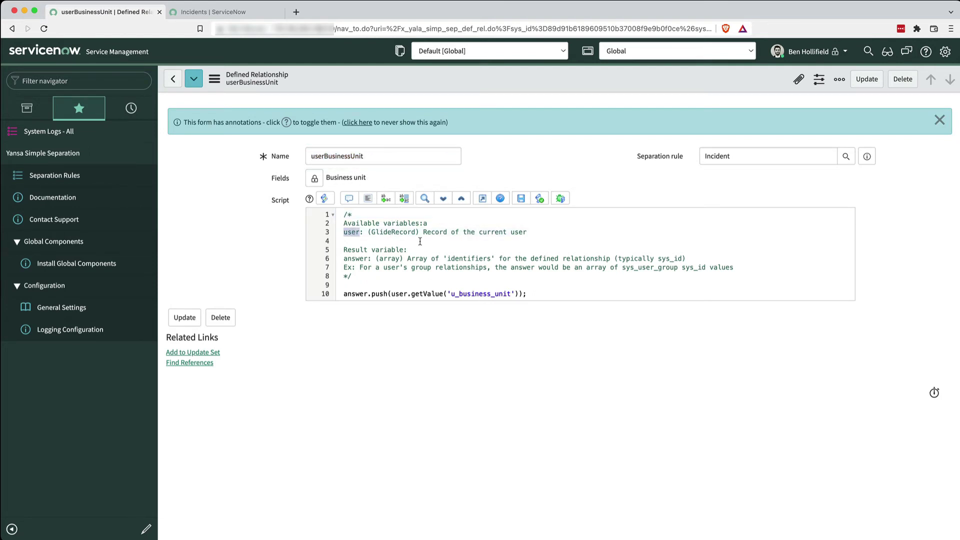
{"action": "left_click", "coordinate": [503, 232]}
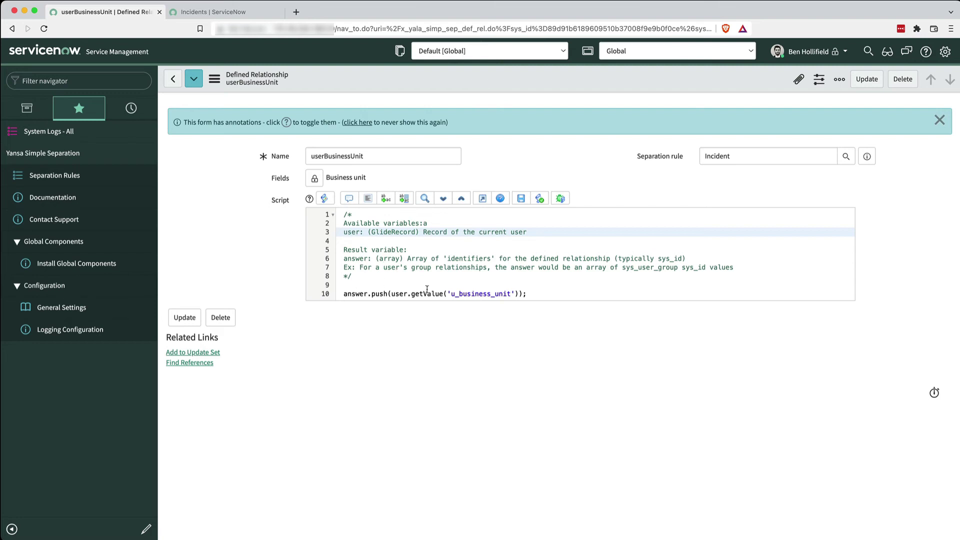
{"action": "left_click_drag", "start_coordinate": [451, 293], "coordinate": [510, 295]}
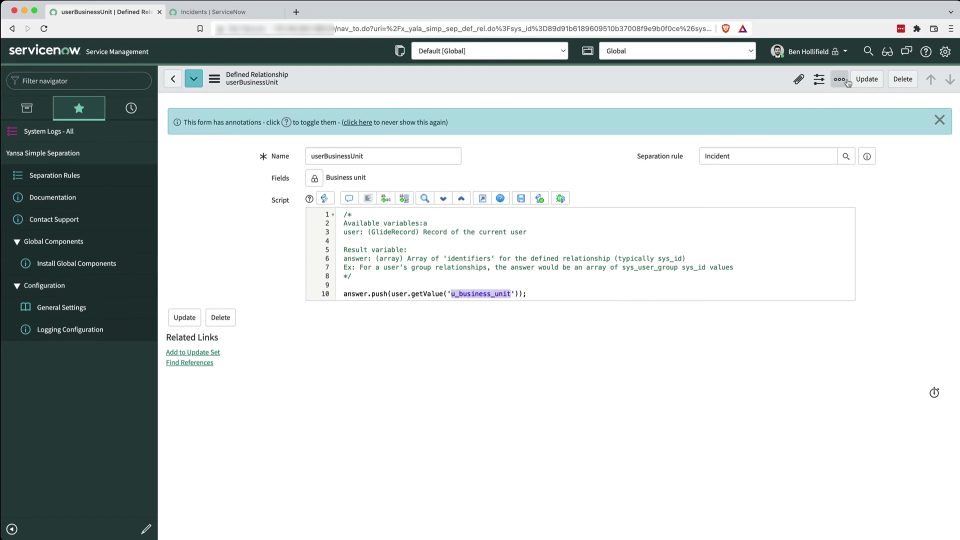
{"action": "left_click", "coordinate": [866, 78]}
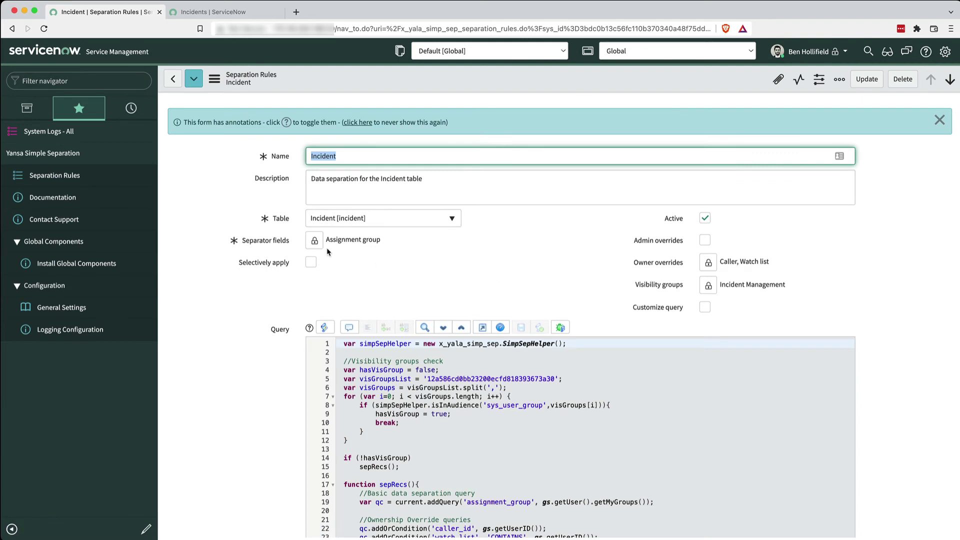
Replace Assignment group with Business unit as sole separator, save, and review the getDefinedRelationship query
{"action": "left_click", "coordinate": [313, 242]}
{"action": "double_click", "coordinate": [445, 254]}
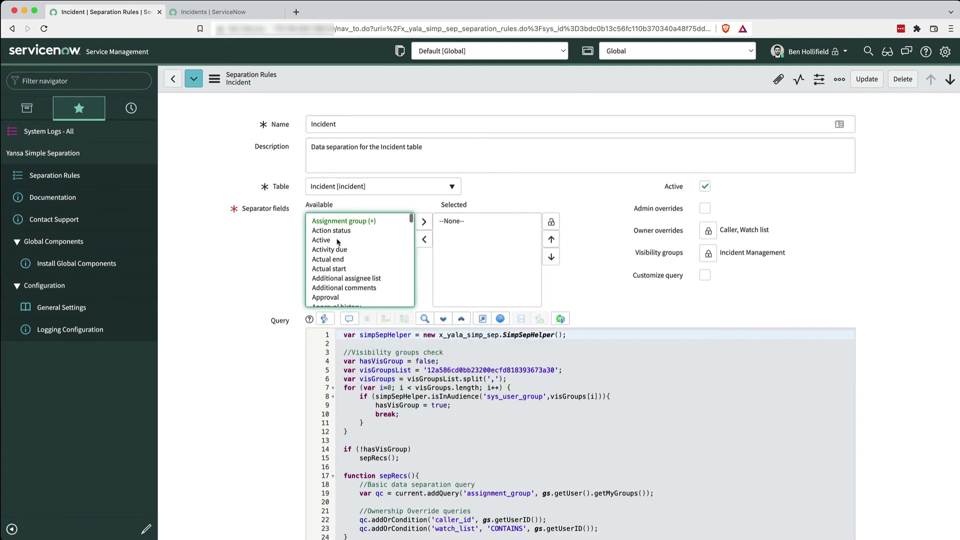
{"action": "scroll", "coordinate": [338, 243], "scroll_direction": "down", "scroll_amount": 2}
{"action": "scroll", "coordinate": [338, 242], "scroll_direction": "down", "scroll_amount": 3}
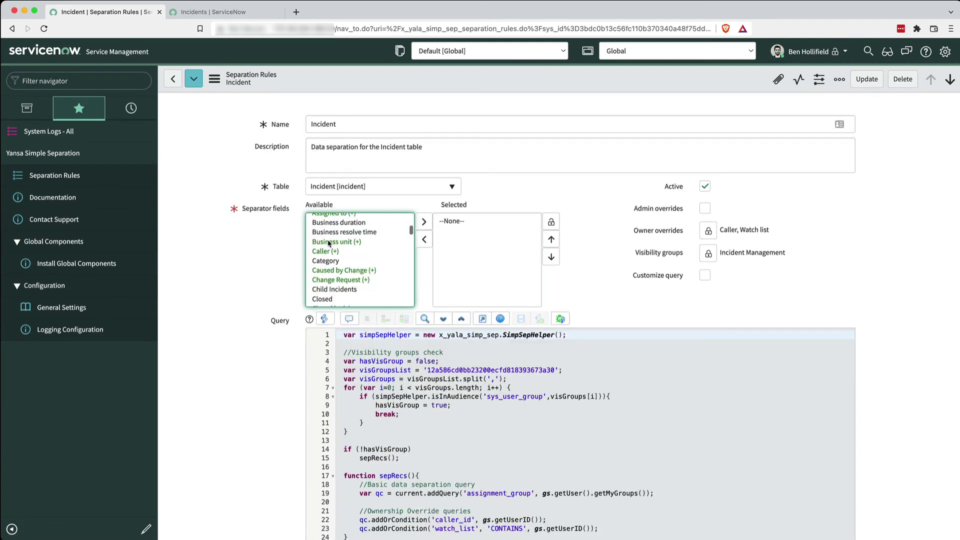
{"action": "left_click", "coordinate": [328, 241]}
{"action": "double_click", "coordinate": [328, 242]}
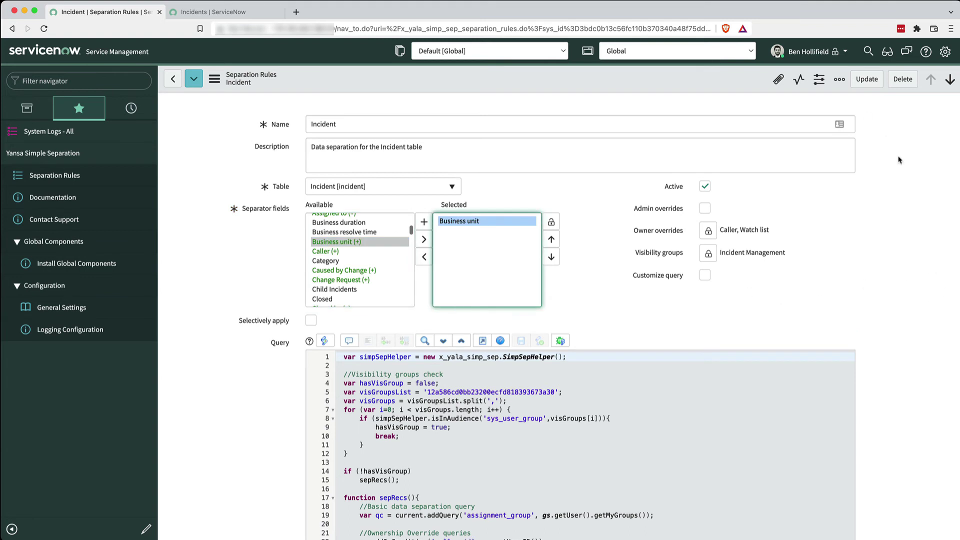
{"action": "right_click", "coordinate": [698, 79]}
{"action": "left_click", "coordinate": [713, 85]}
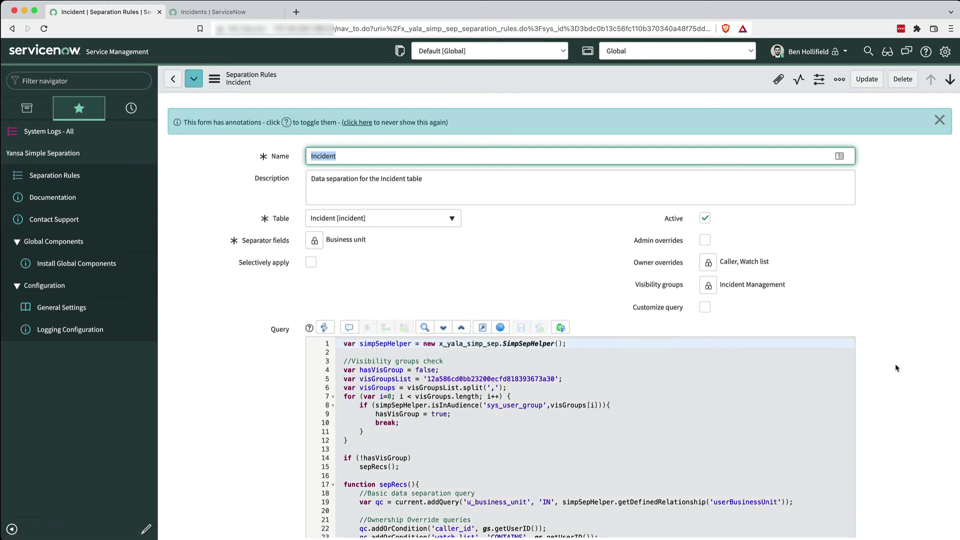
{"action": "left_click", "coordinate": [650, 503]}
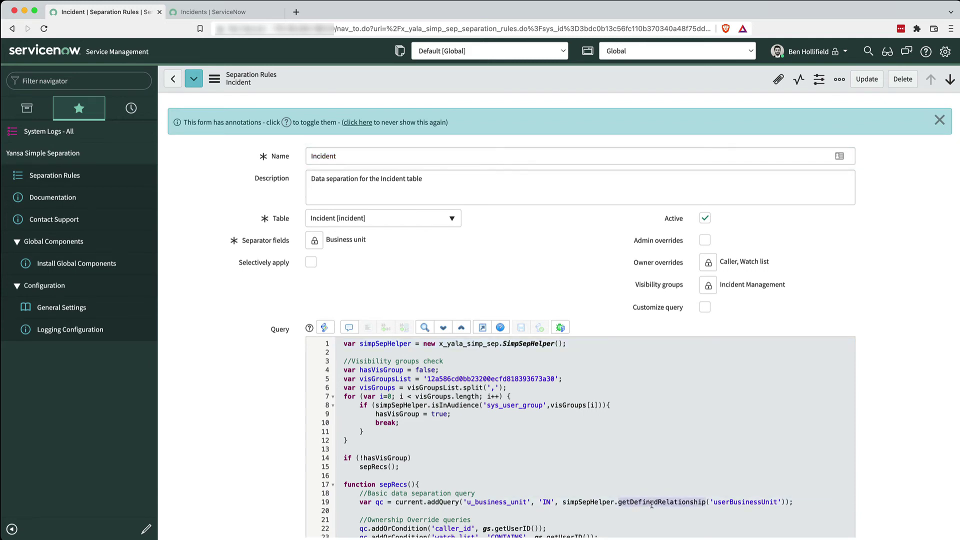
{"action": "left_click", "coordinate": [774, 466]}
Refresh the Incidents list to 9 records, return to the rule, and toggle Customize query on and off
{"action": "left_click", "coordinate": [220, 12]}
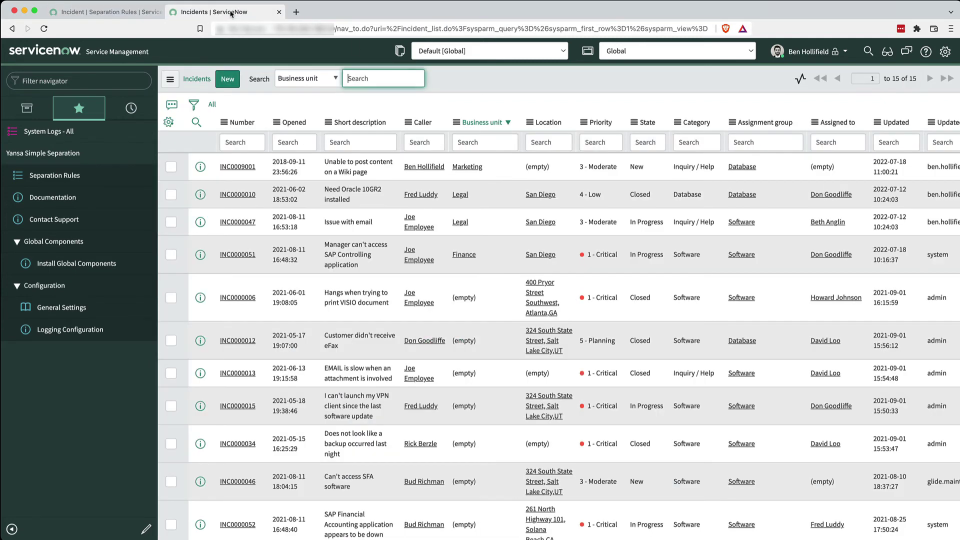
{"action": "left_click", "coordinate": [212, 105]}
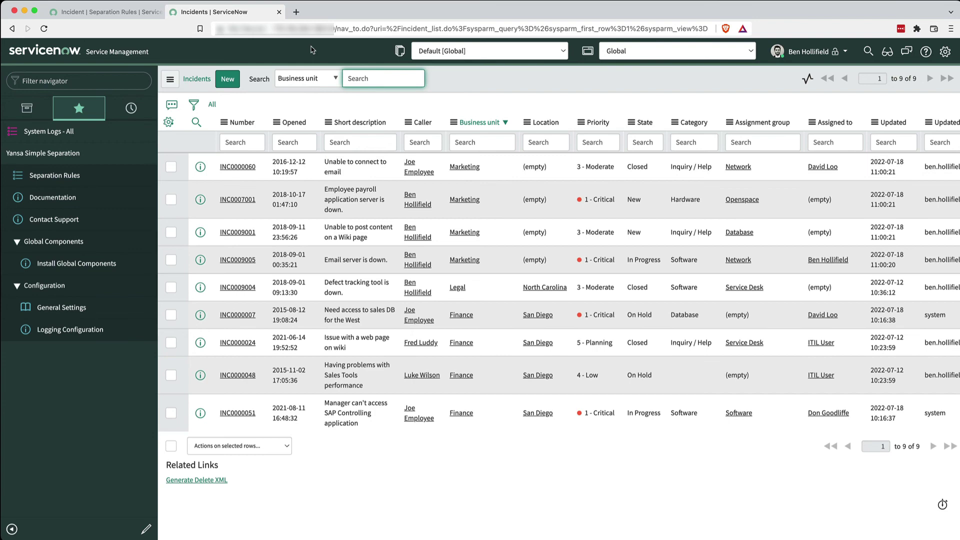
{"action": "left_click", "coordinate": [138, 15]}
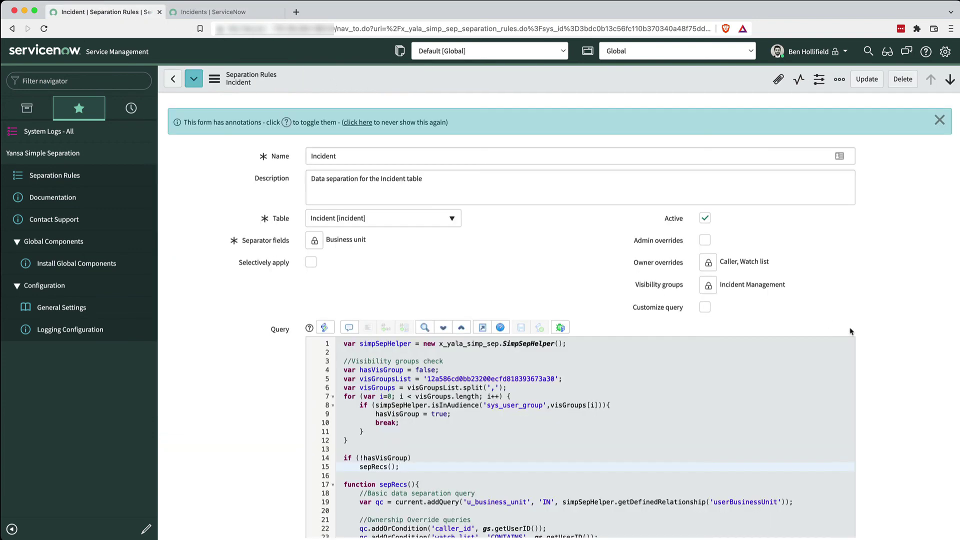
{"action": "left_click", "coordinate": [704, 307]}
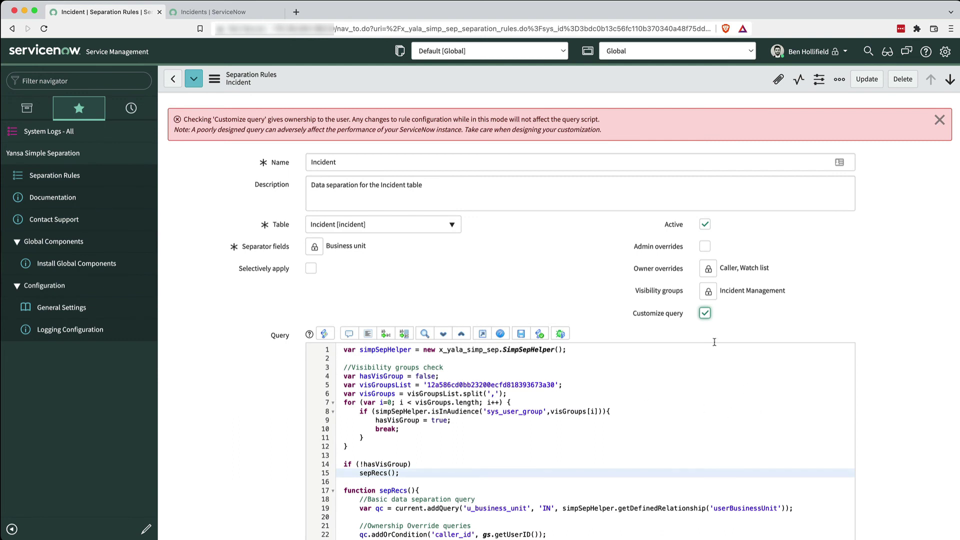
{"action": "left_click", "coordinate": [705, 313]}
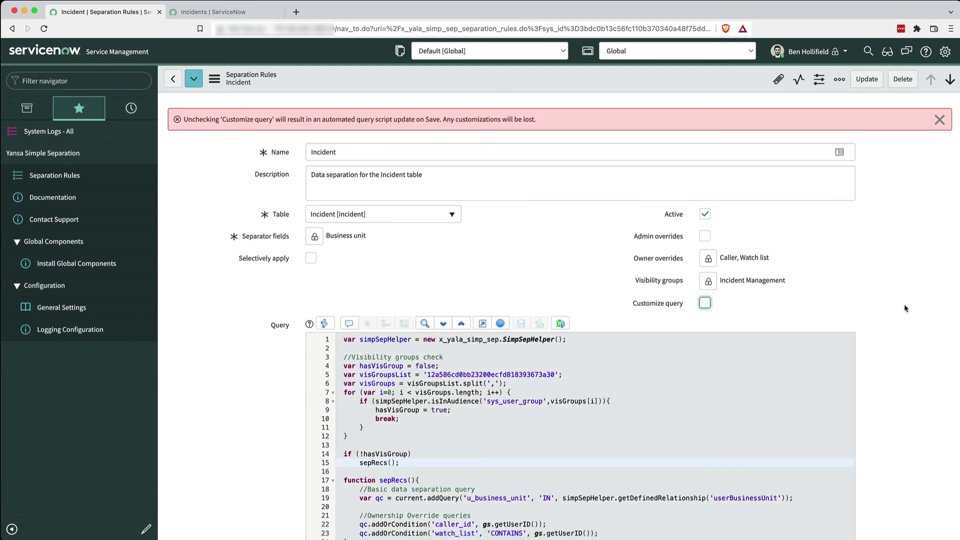